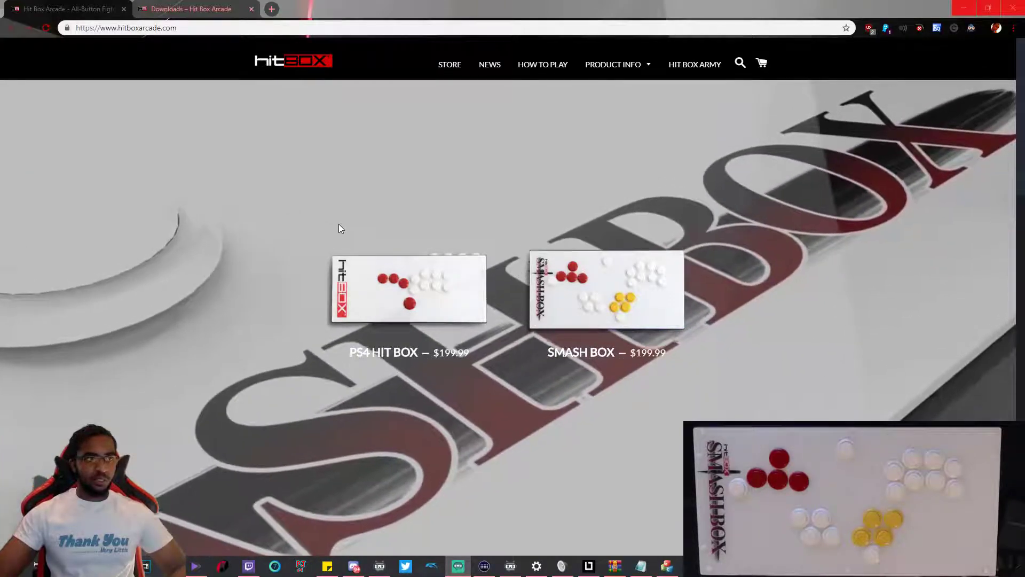
Step: Open the Hit Box site's Downloads page from the PRODUCT INFO menu
left_click(166, 28)
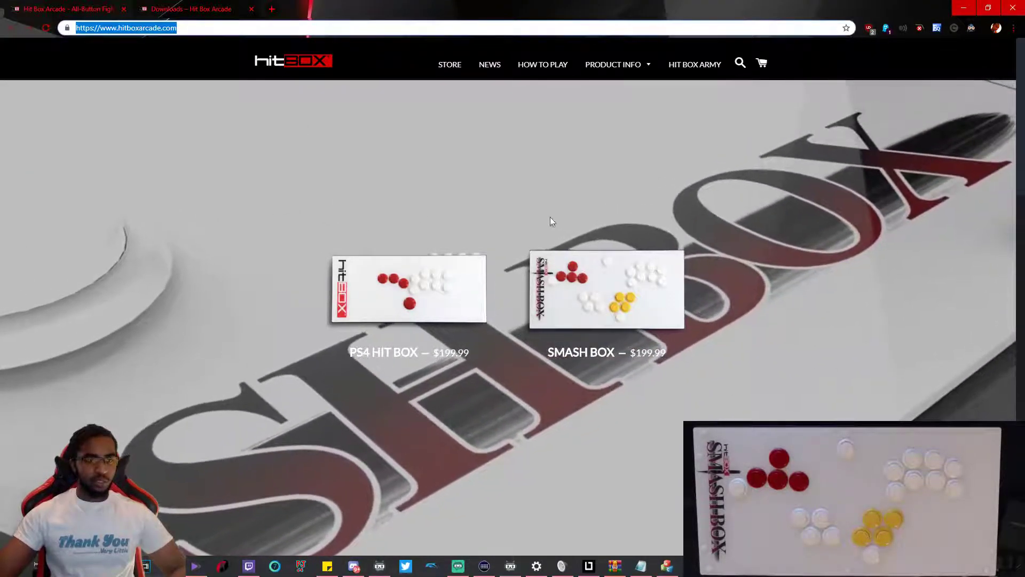
mouse_move(614, 65)
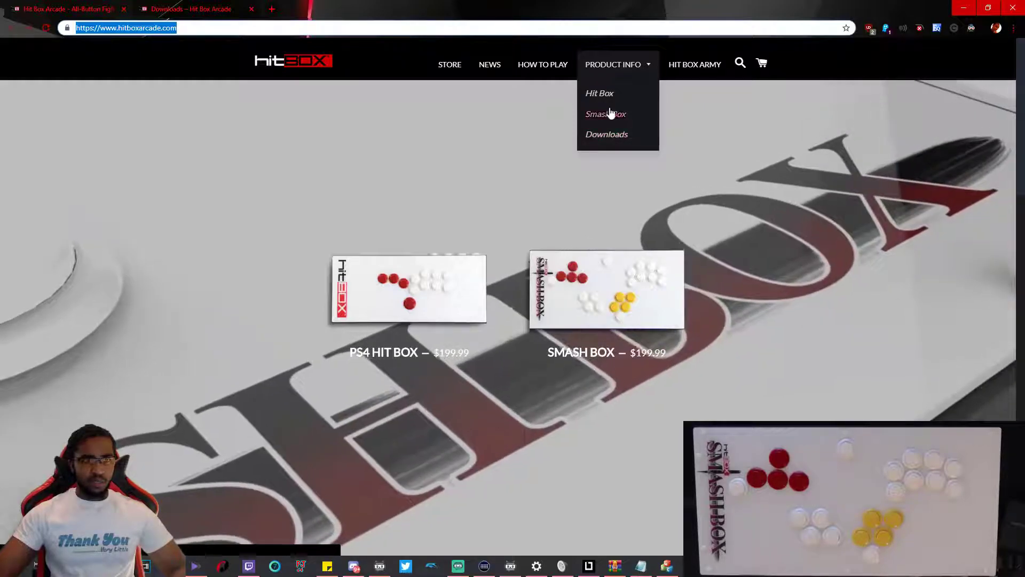
left_click(606, 134)
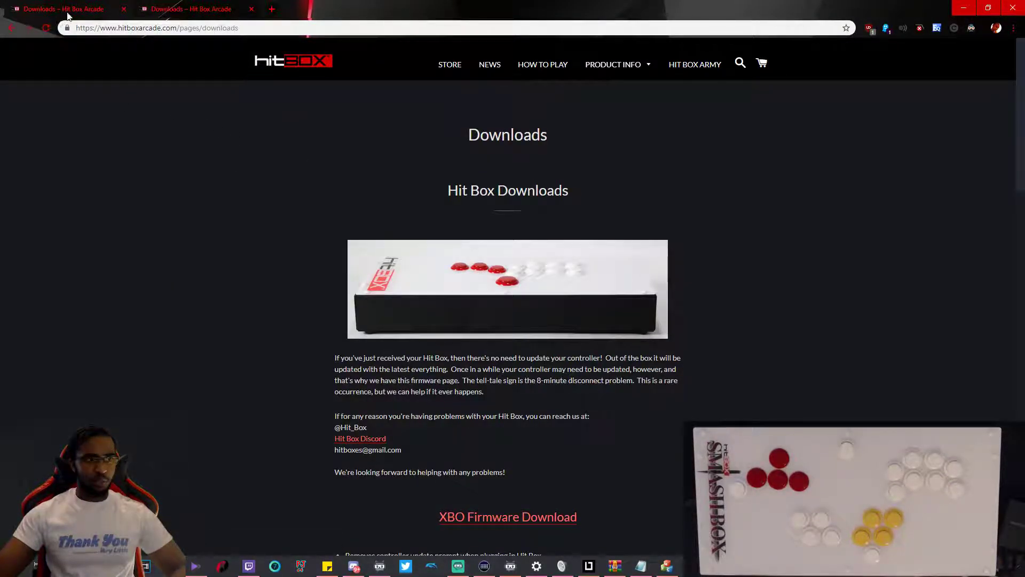
Step: Return the first tab to the homepage and scroll the Downloads tab to the Mayflash firmware section
left_click(11, 28)
left_click(187, 9)
scroll(571, 269, "down", 5)
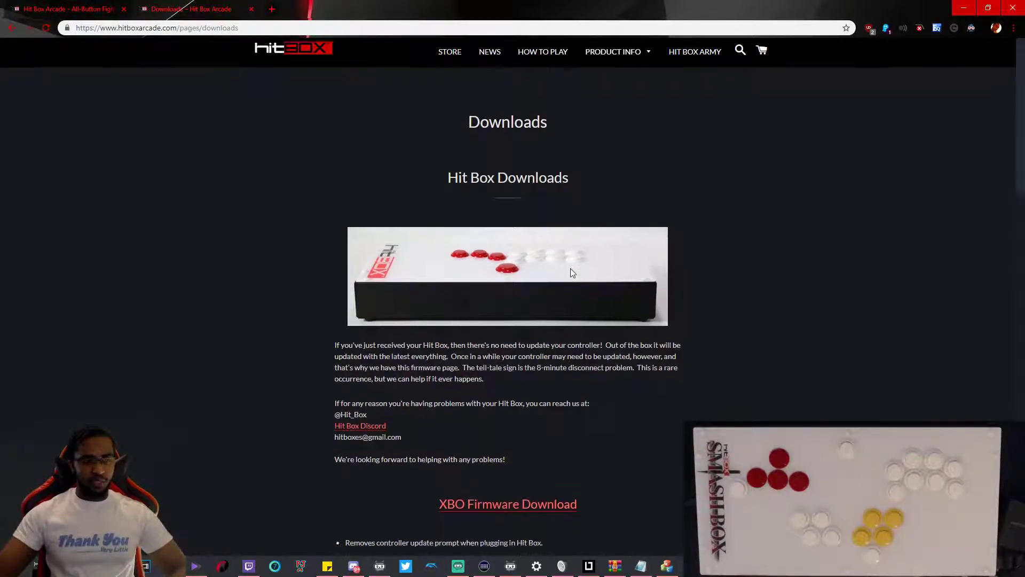
scroll(571, 273, "down", 1)
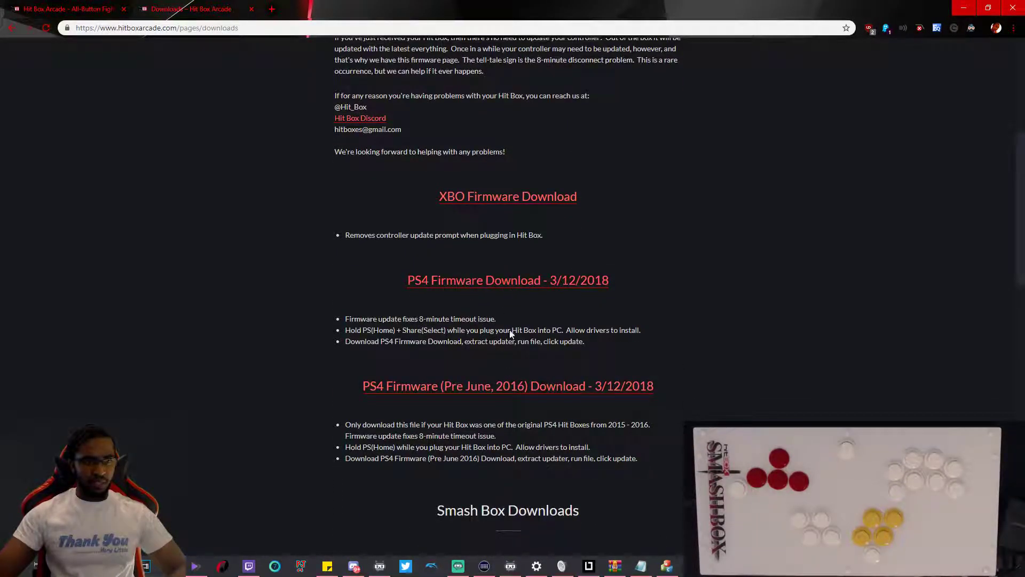
scroll(600, 406, "down", 4)
scroll(591, 352, "down", 4)
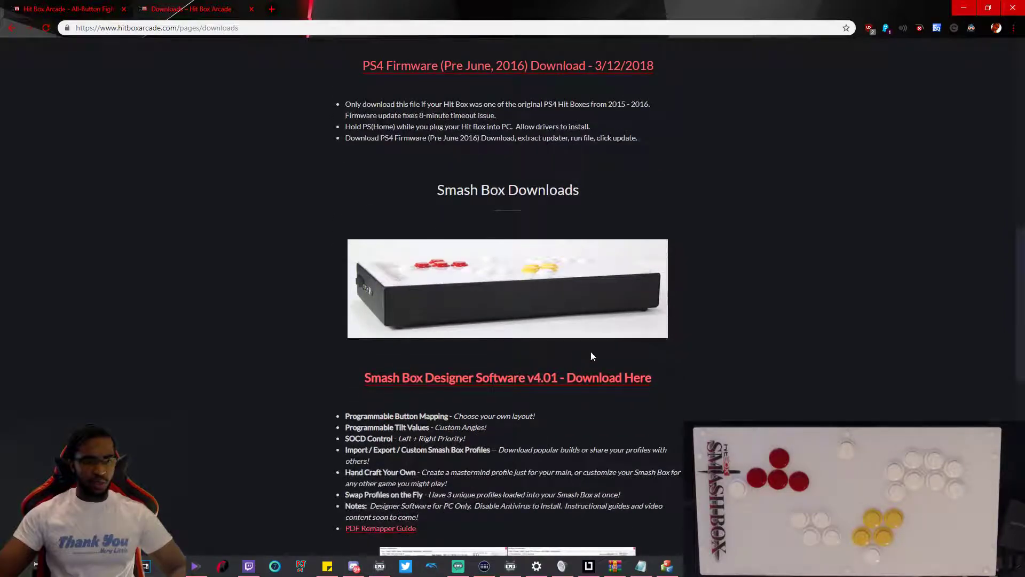
scroll(427, 374, "down", 2)
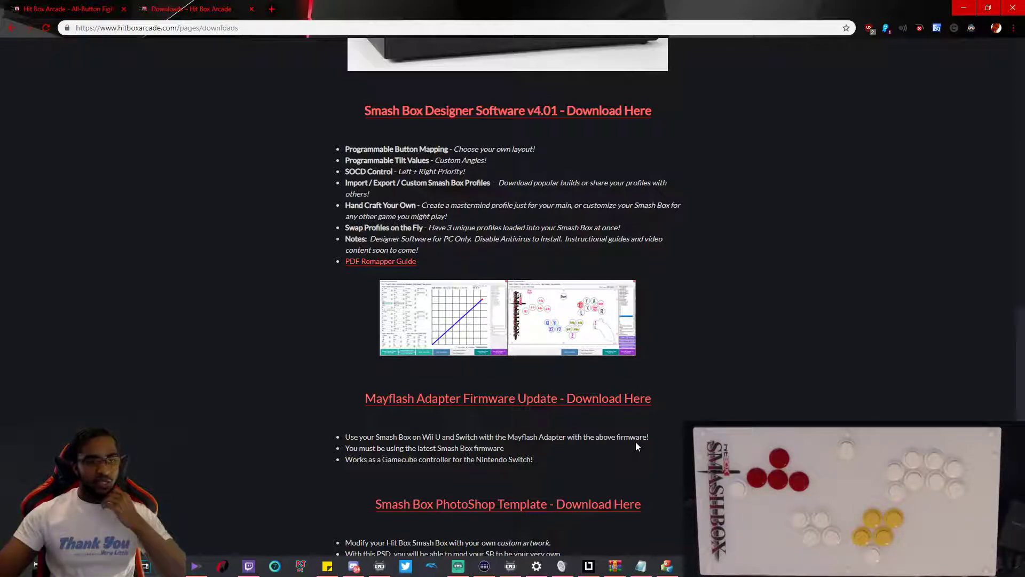
scroll(635, 442, "down", 1)
scroll(636, 442, "up", 3)
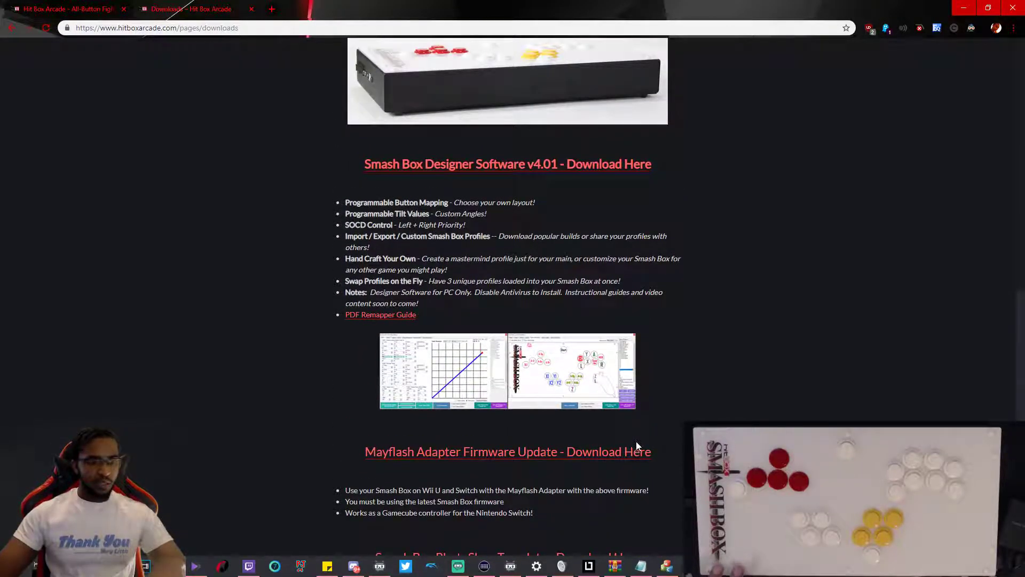
scroll(643, 473, "down", 1)
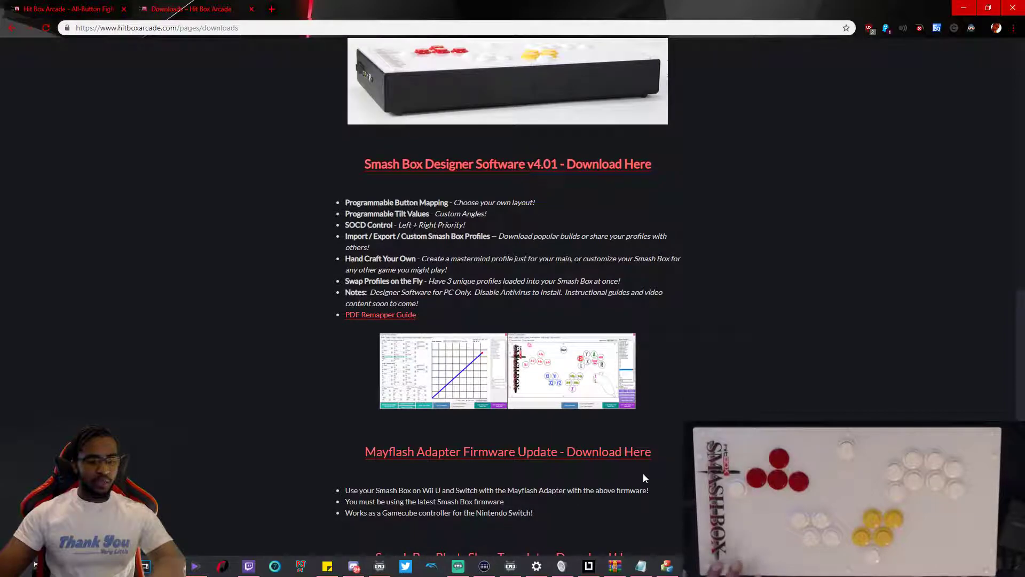
scroll(642, 473, "down", 2)
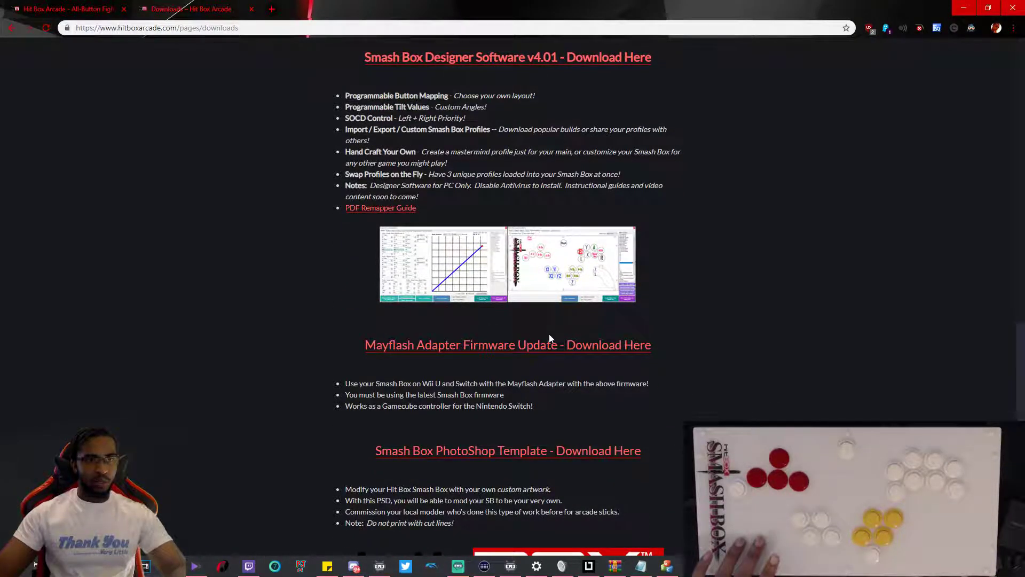
scroll(482, 178, "up", 2)
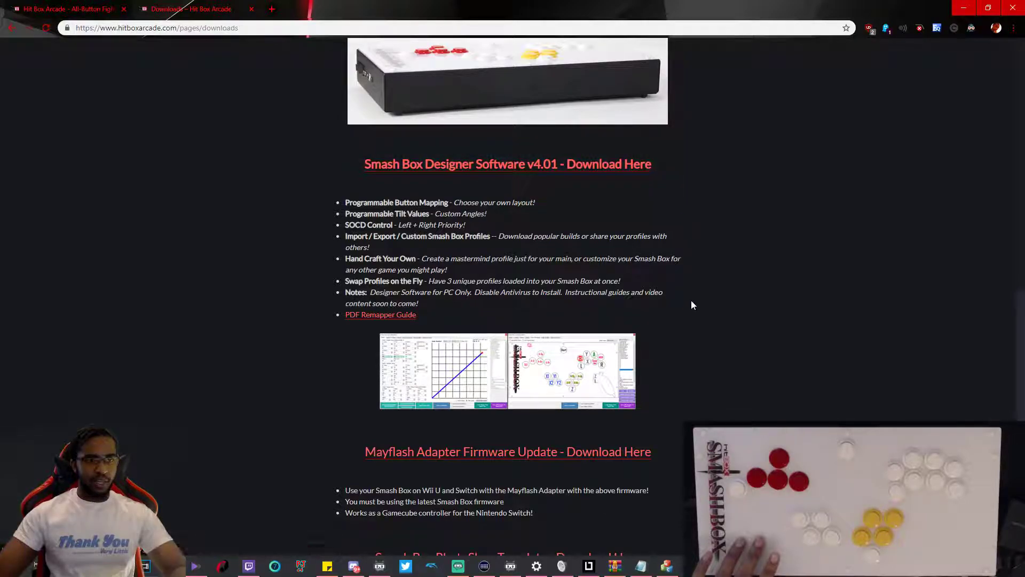
scroll(645, 367, "down", 1)
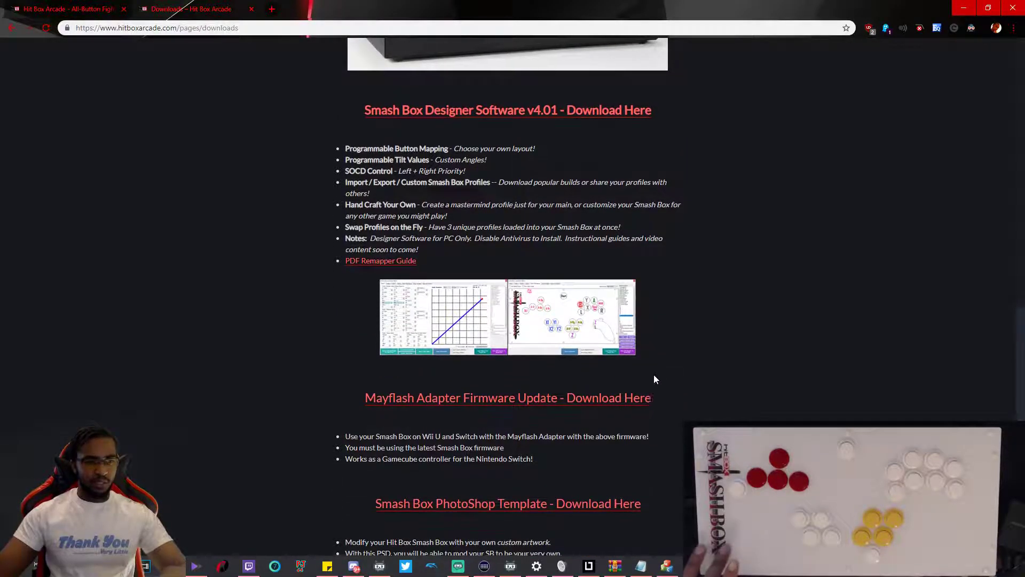
scroll(652, 376, "down", 2)
scroll(532, 323, "up", 3)
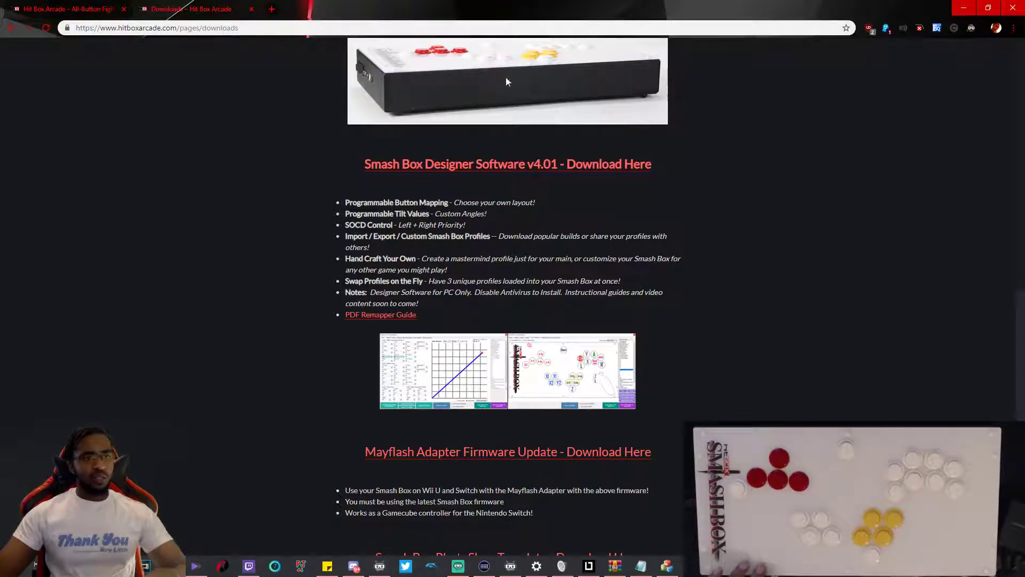
scroll(639, 368, "down", 1)
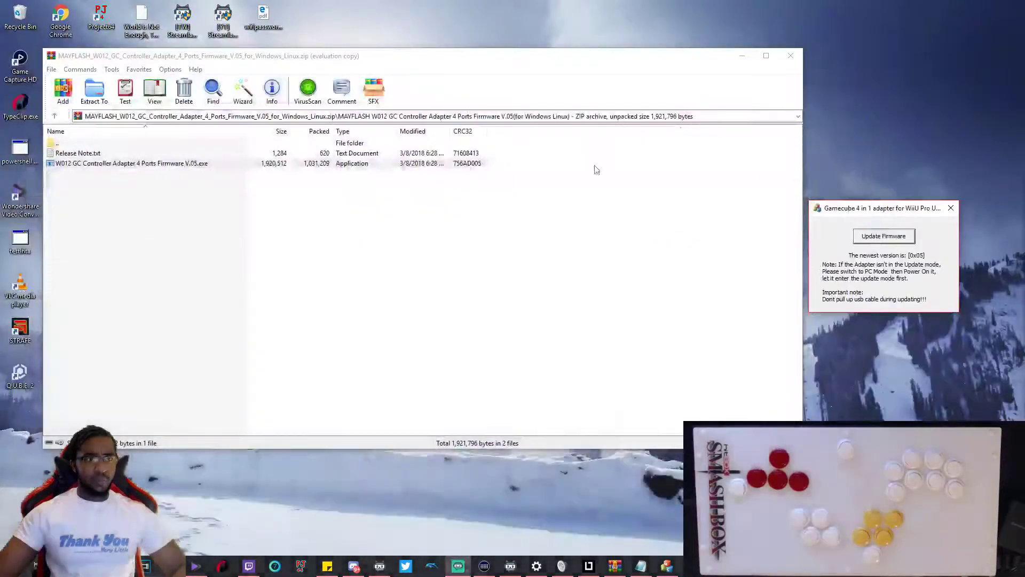
Step: Bring the firmware archive window forward and open its Release Note.txt in Notepad
left_click_drag(270, 60, 272, 63)
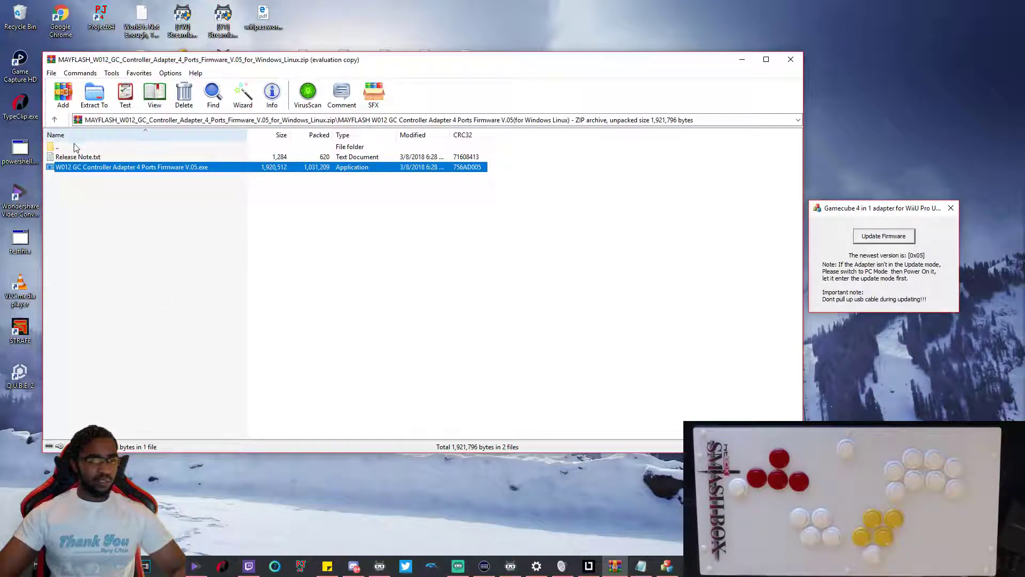
double_click(94, 157)
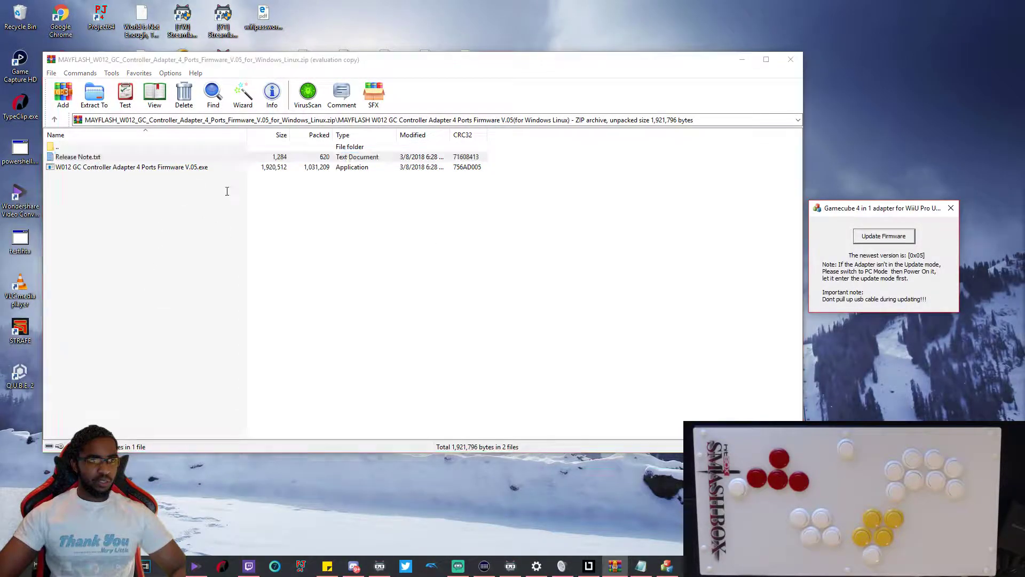
Step: Maximize the release notes, highlight 'POKKEN TOURNAMENT' in them, then minimize Notepad
double_click(356, 84)
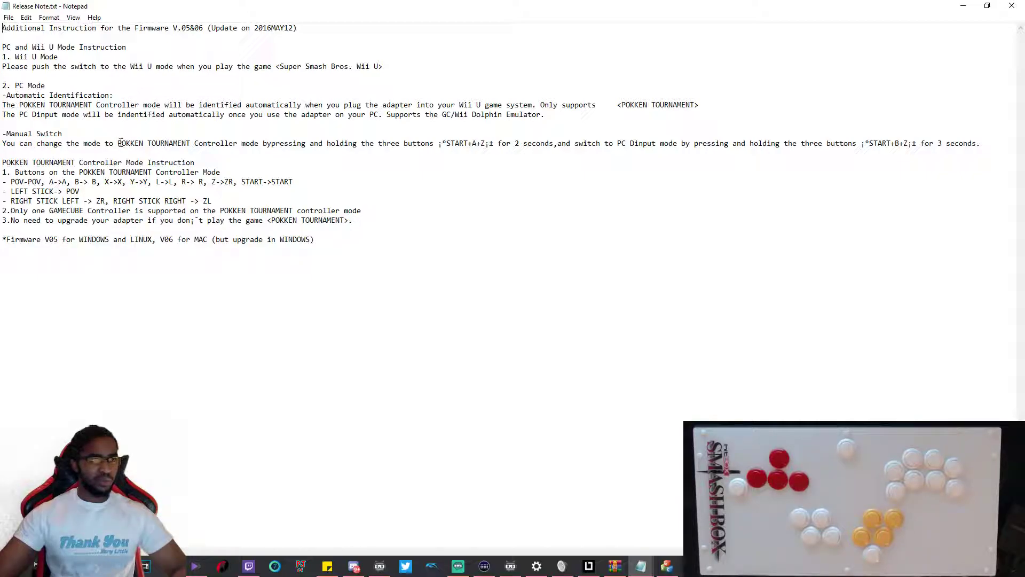
left_click_drag(114, 145, 190, 141)
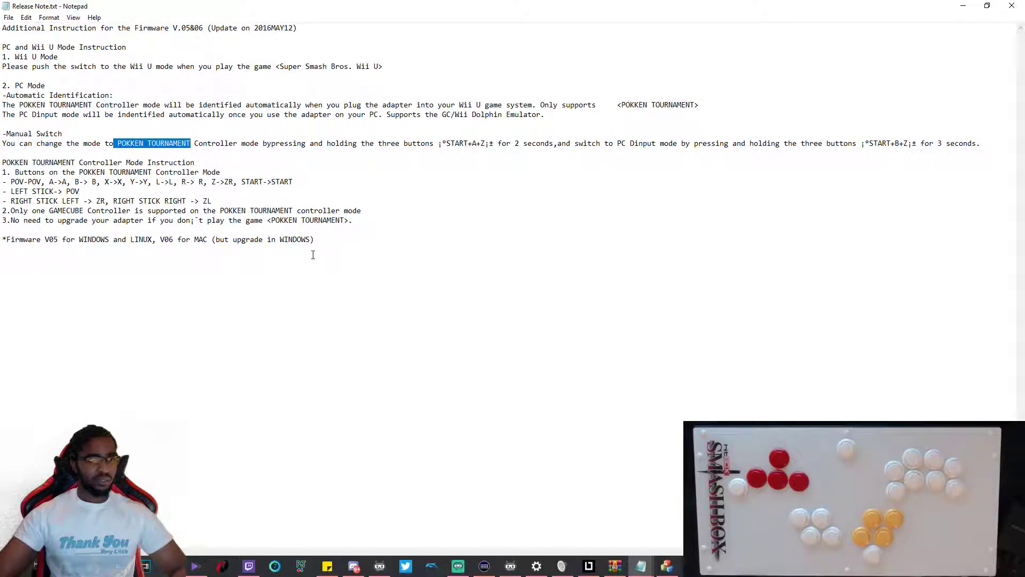
left_click(963, 9)
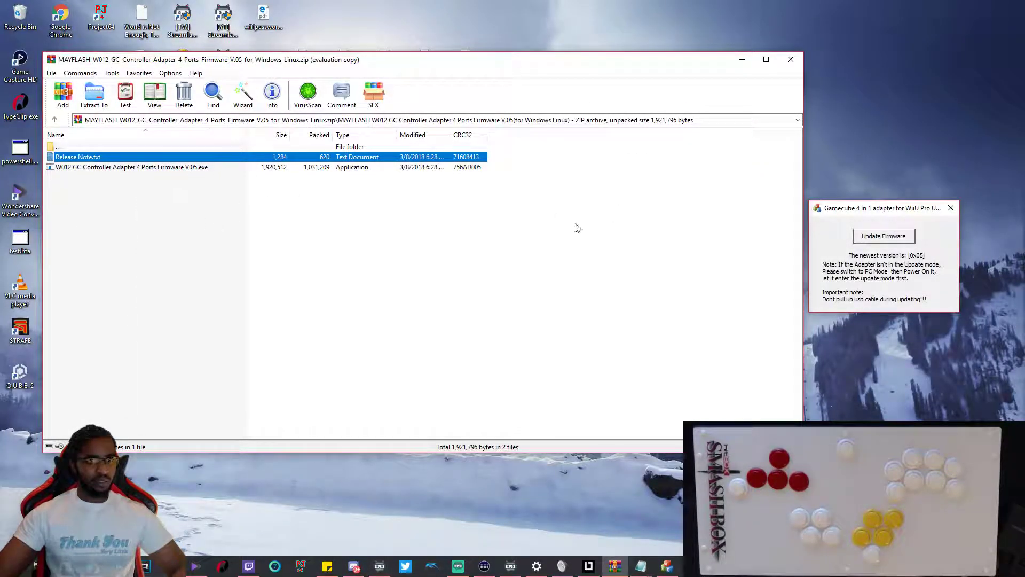
Step: Close the duplicate W012 updater window, move the original updater to the centre, and close it
double_click(113, 171)
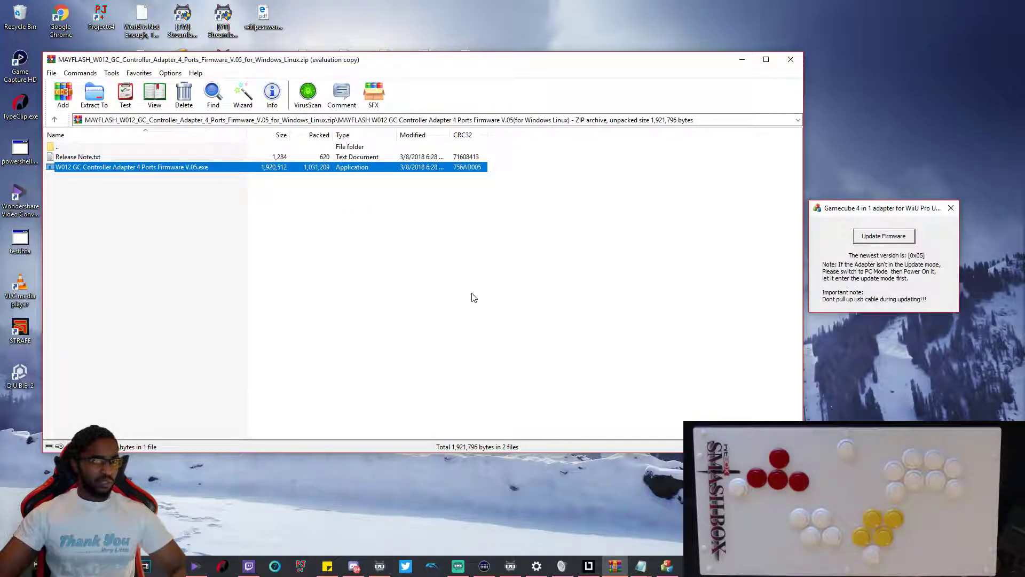
left_click(578, 228)
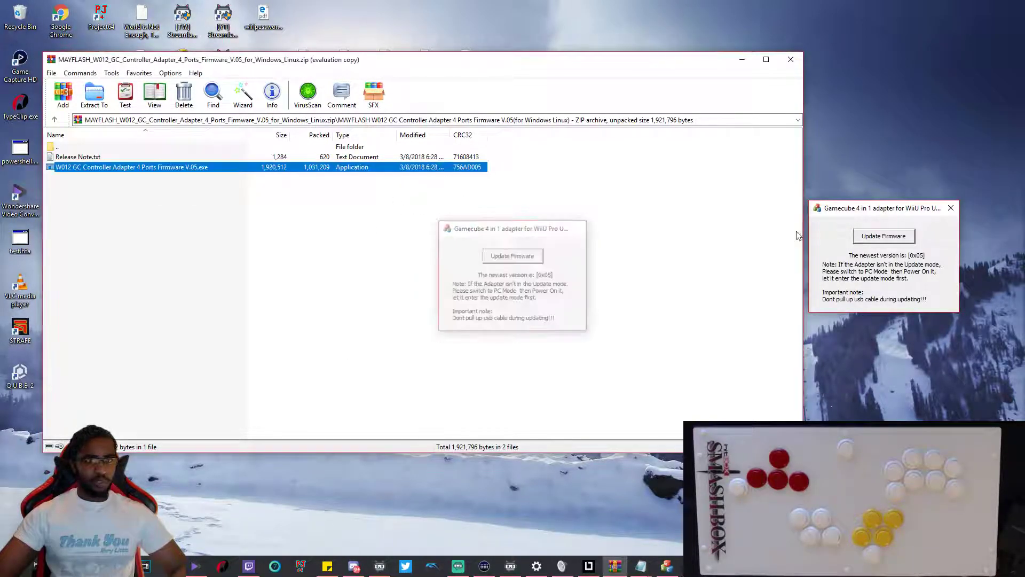
left_click(859, 216)
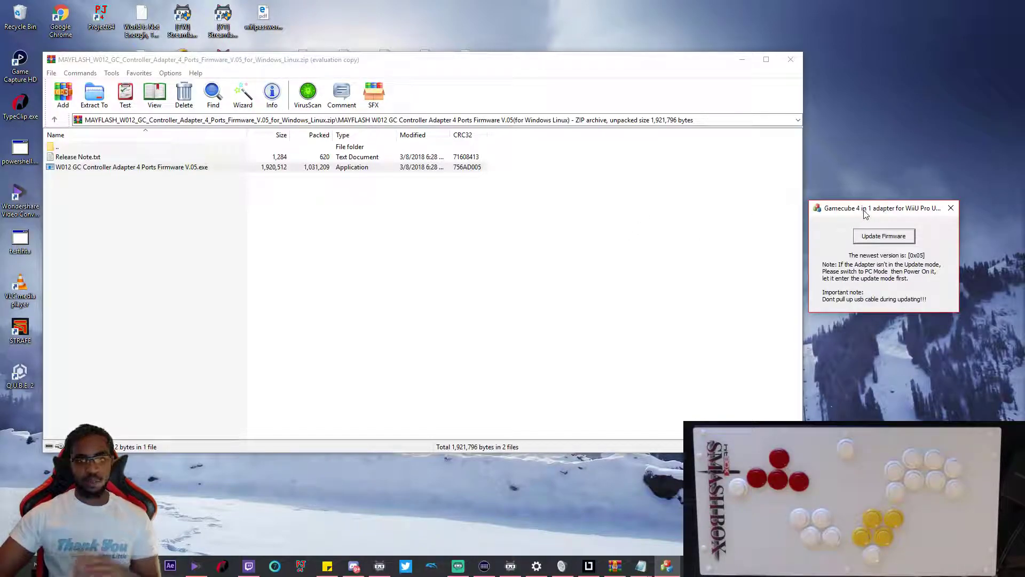
left_click_drag(881, 209, 582, 199)
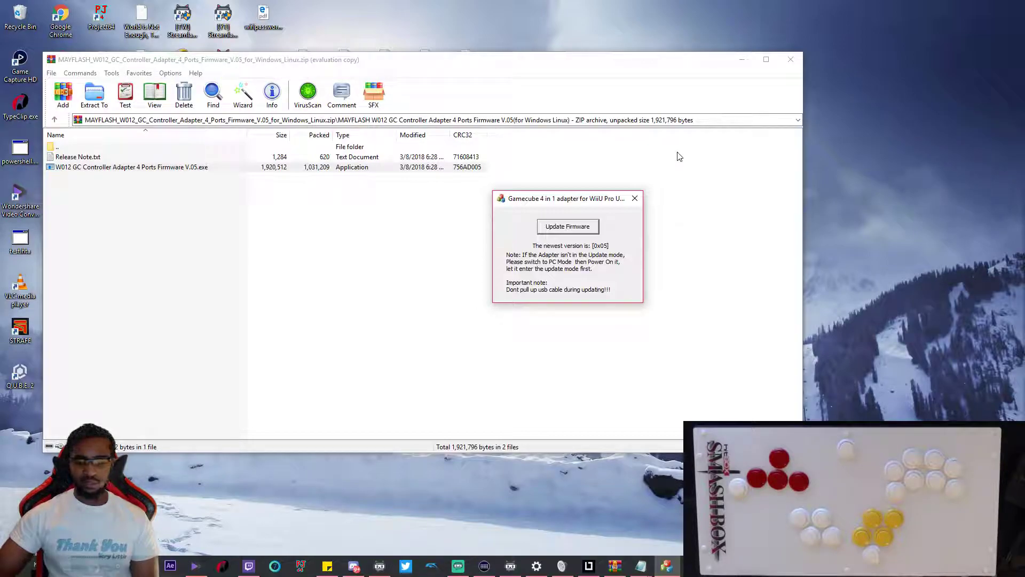
left_click(634, 199)
Step: Relaunch the W012 firmware updater from the archive and close it again
double_click(262, 167)
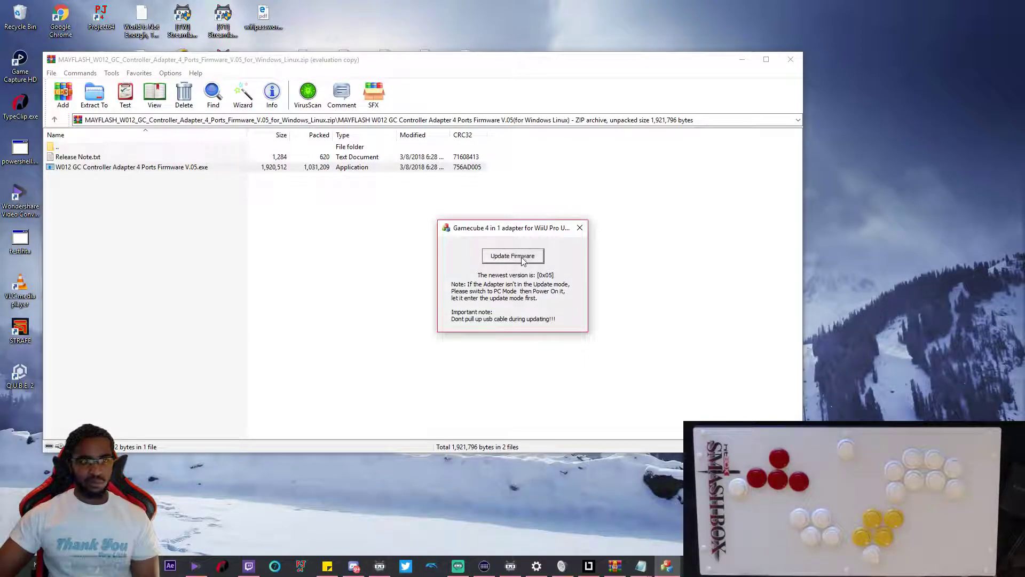
left_click_drag(514, 221, 514, 216)
left_click(579, 225)
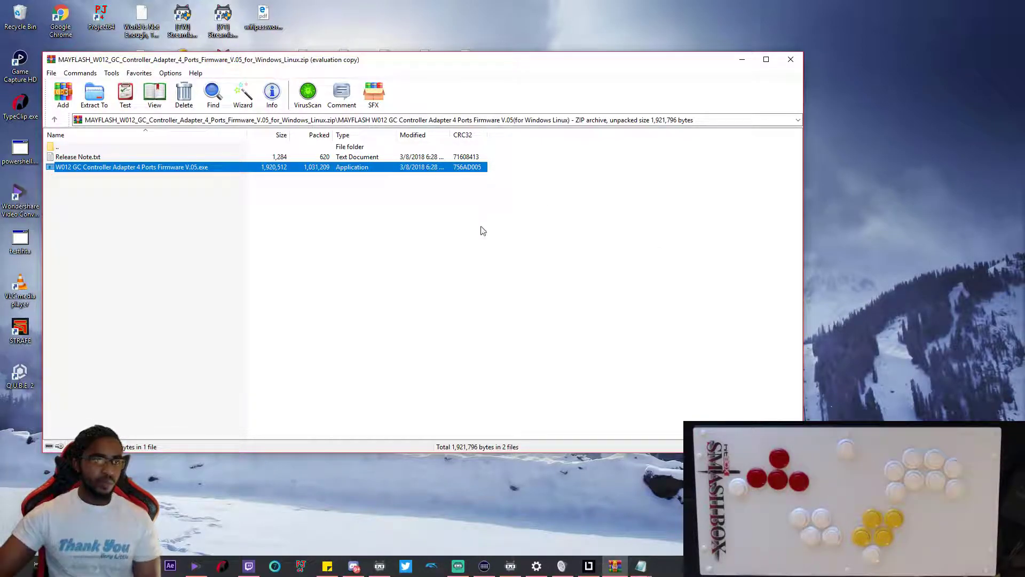
Step: Relaunch the W012 updater, reposition its window, and flash firmware version 0x05 to the adapter
double_click(352, 169)
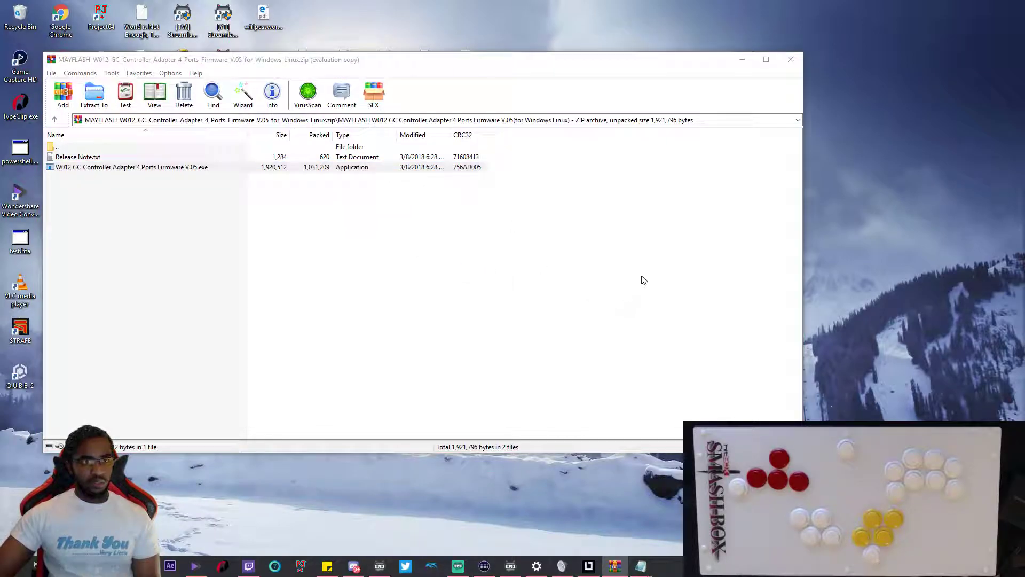
left_click_drag(512, 228, 541, 214)
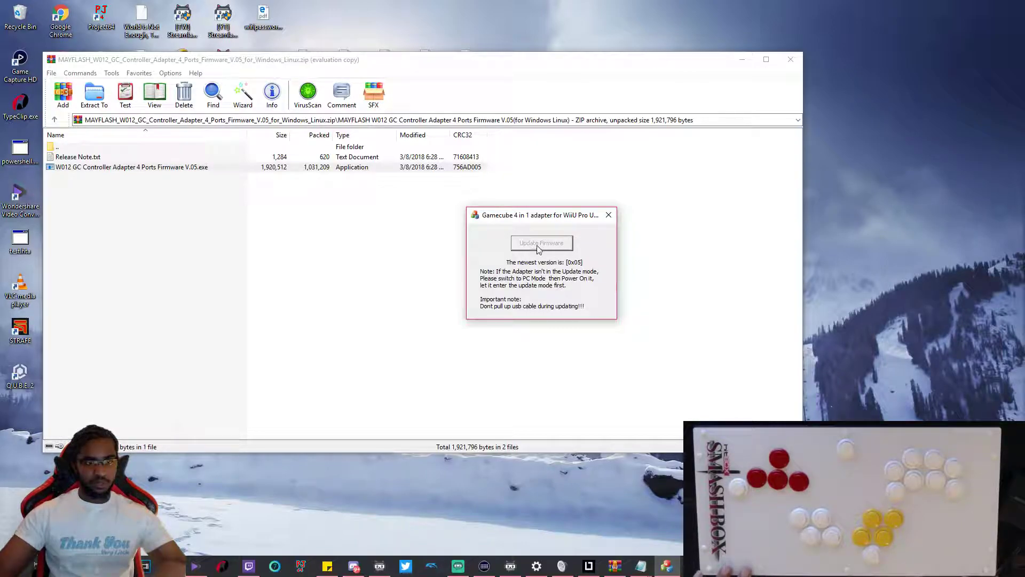
left_click_drag(528, 221, 487, 230)
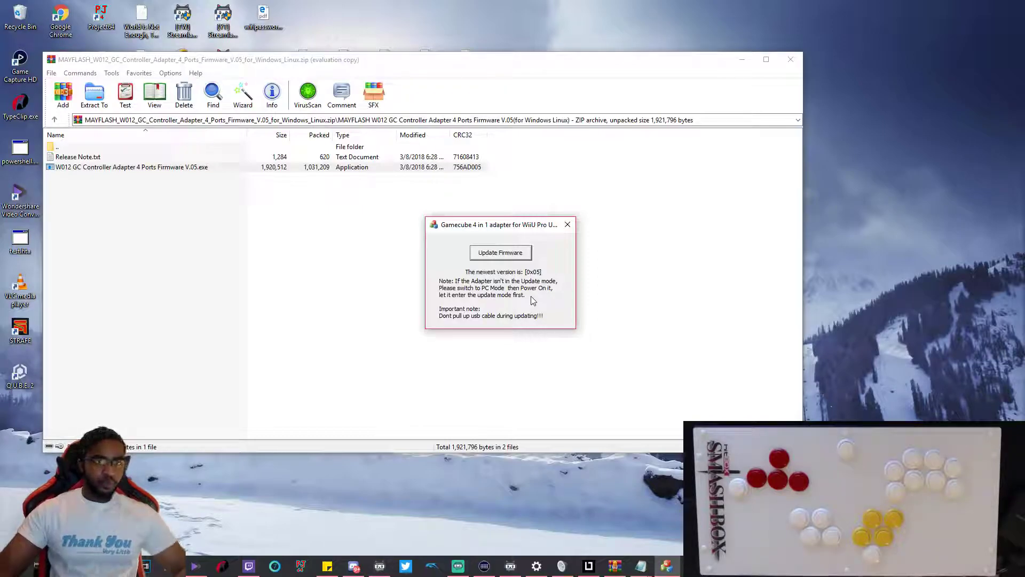
left_click_drag(518, 231, 544, 214)
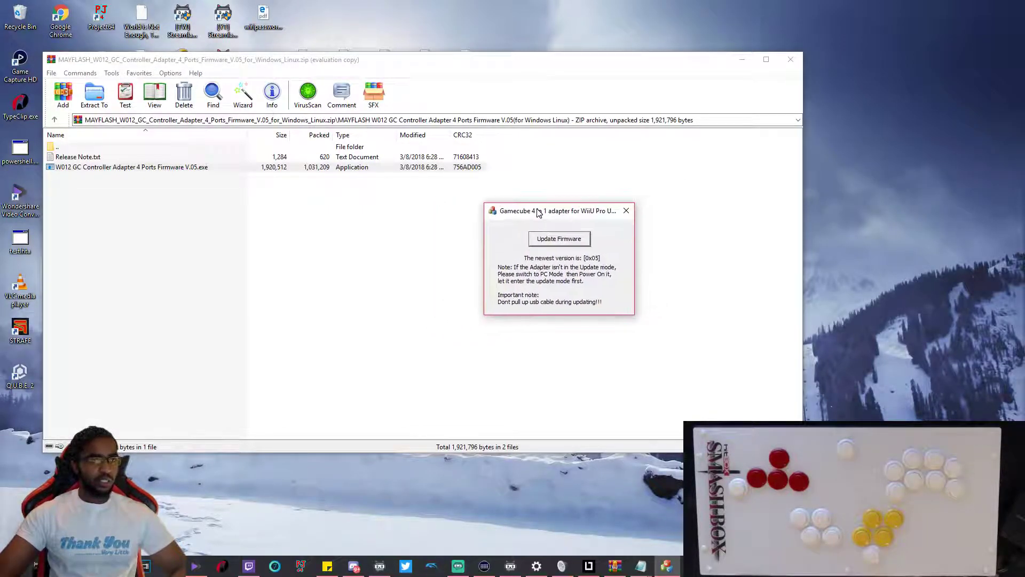
left_click(557, 241)
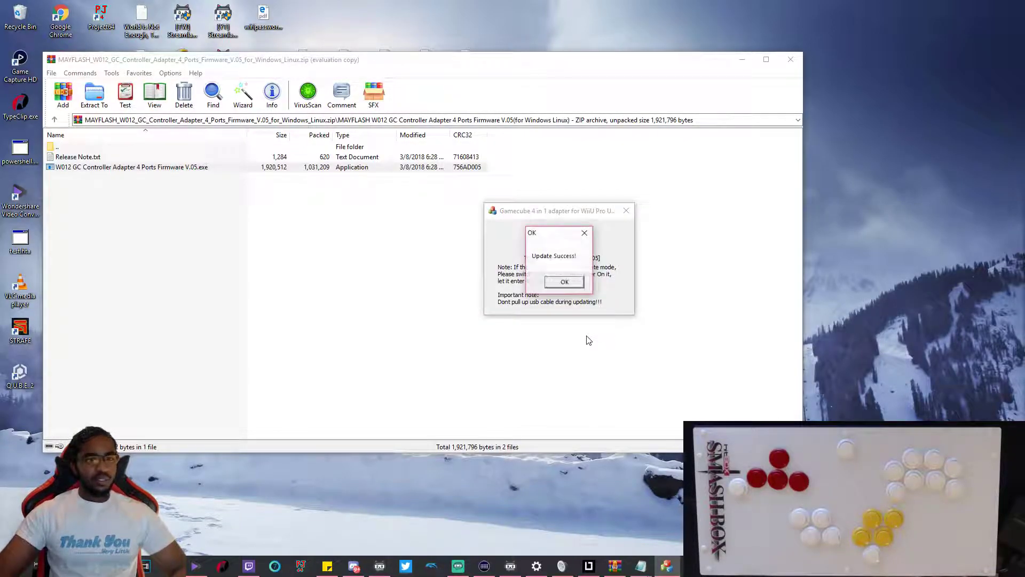
Step: Dismiss the 'Update Success!' message, leaving the updater showing newest version 0x05
left_click(573, 288)
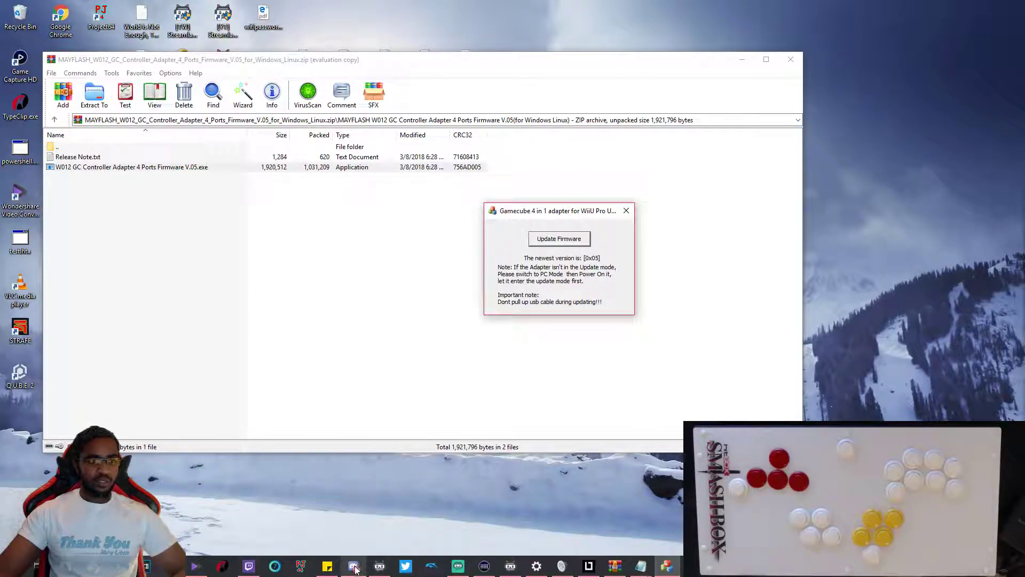
mouse_move(356, 570)
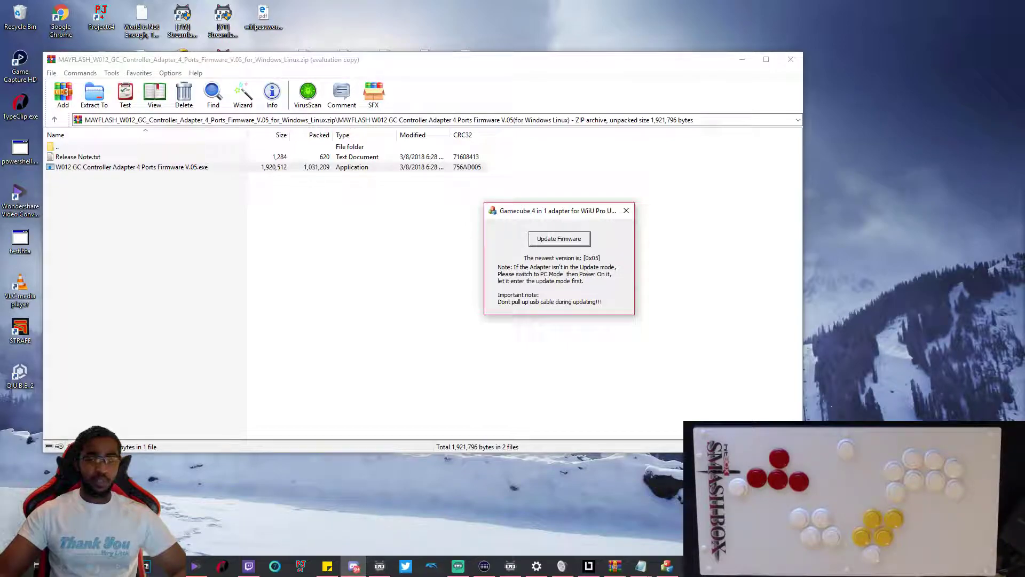
Step: Bring up Discord and scroll #smashbox-discussion to HitBoxBot's Mayflash update instructions and download link
left_click(354, 566)
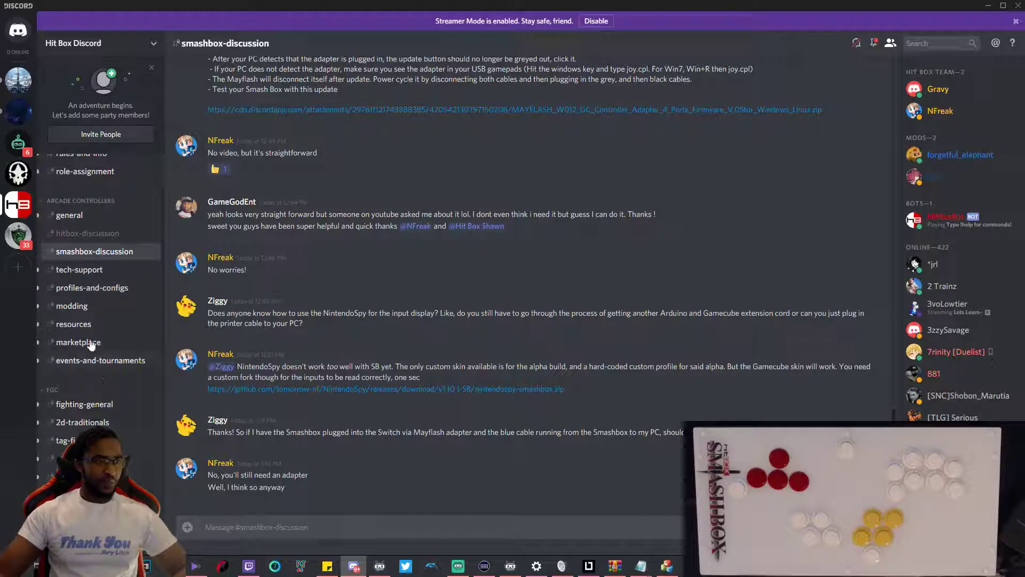
scroll(347, 357, "up", 2)
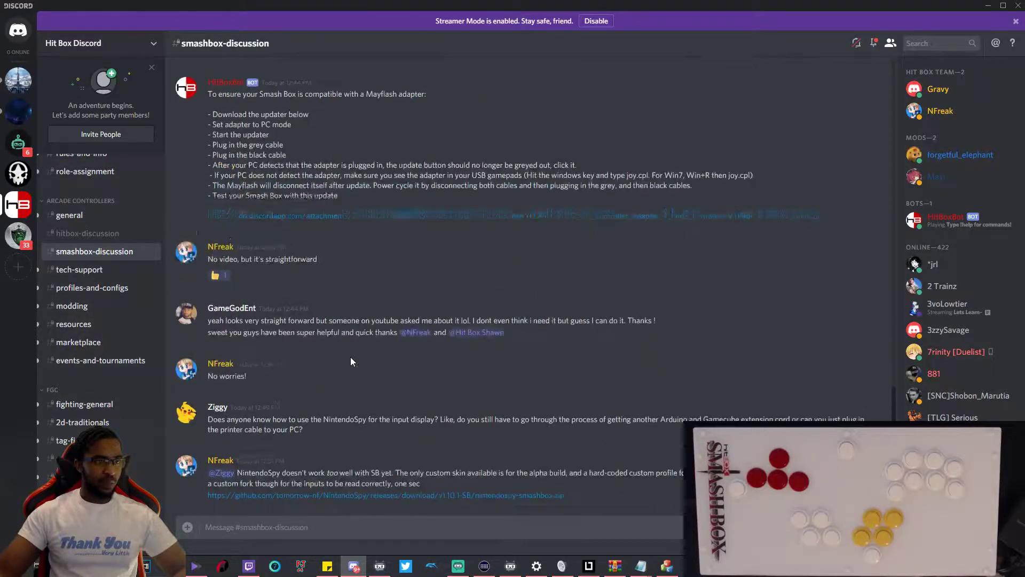
scroll(350, 362, "up", 10)
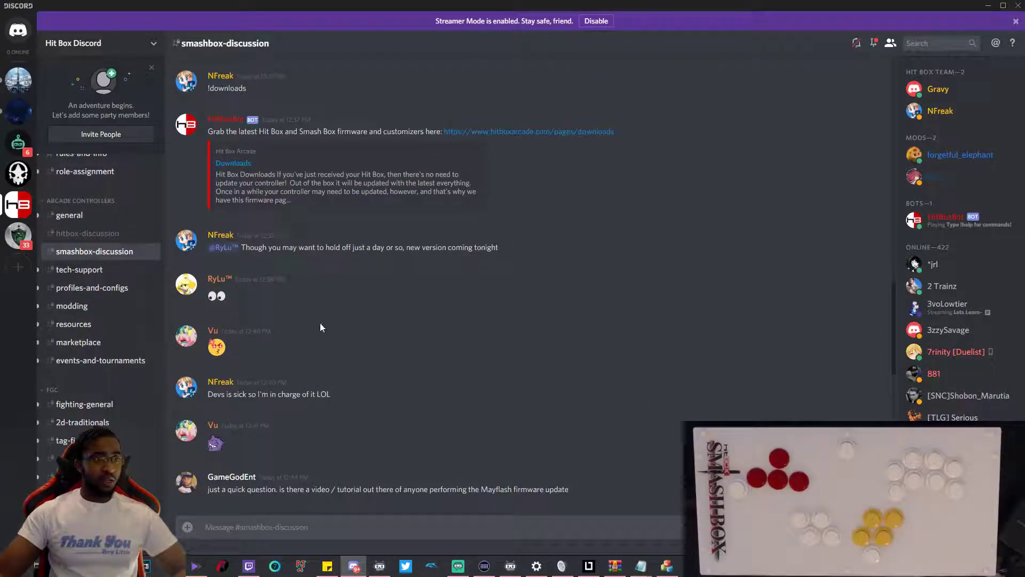
scroll(272, 326, "down", 1)
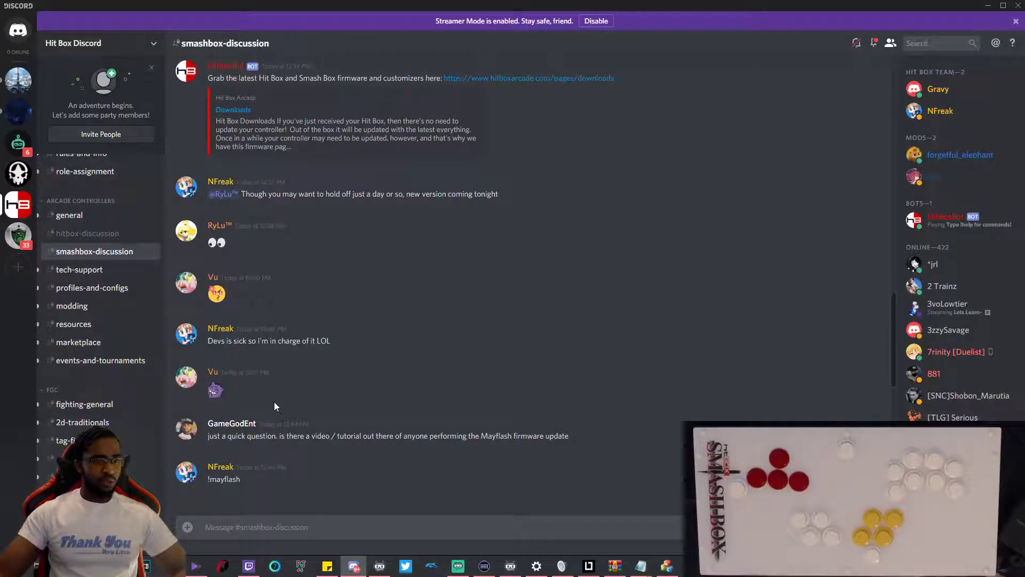
scroll(274, 401, "down", 1)
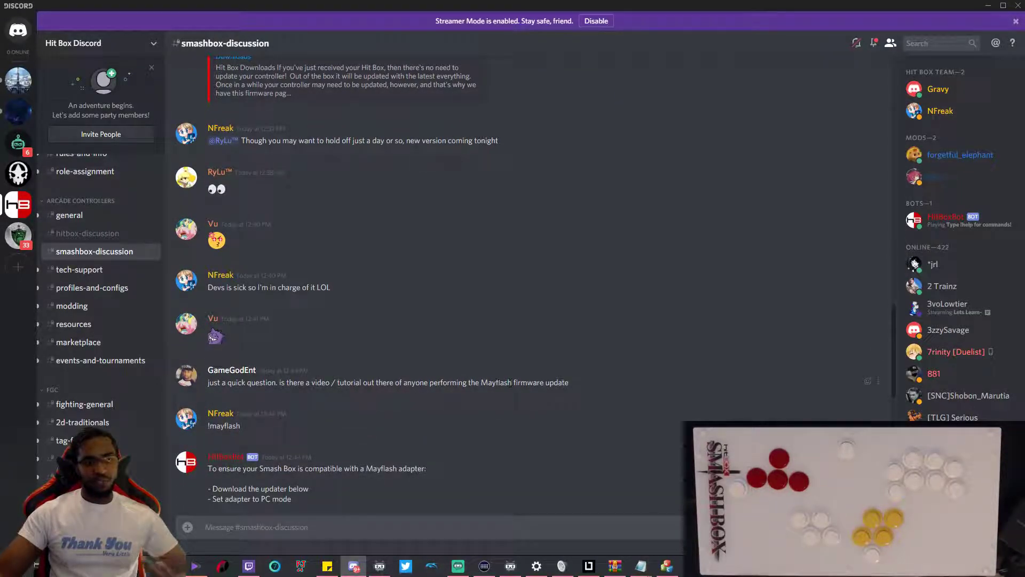
scroll(395, 411, "down", 2)
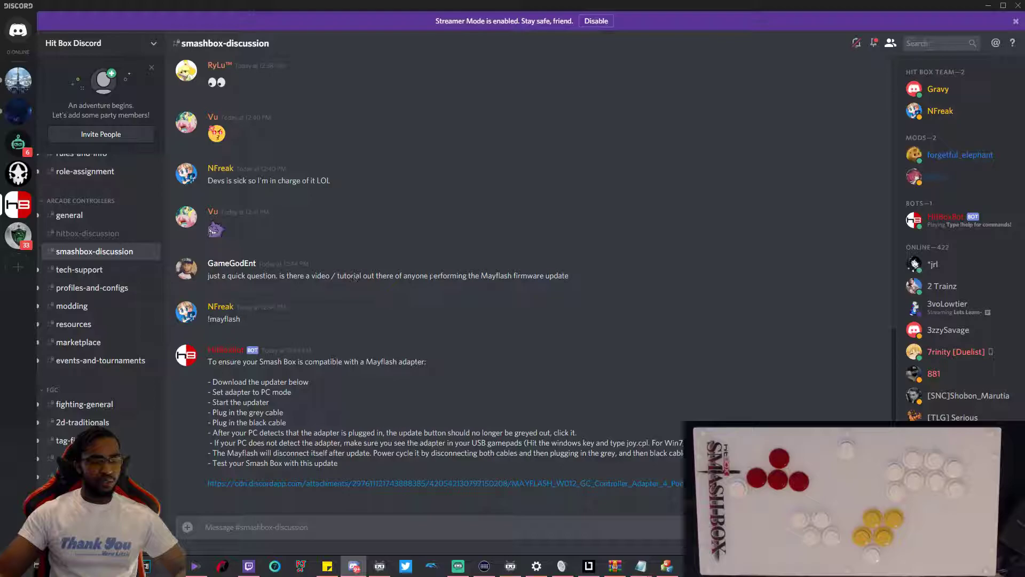
scroll(208, 324, "down", 1)
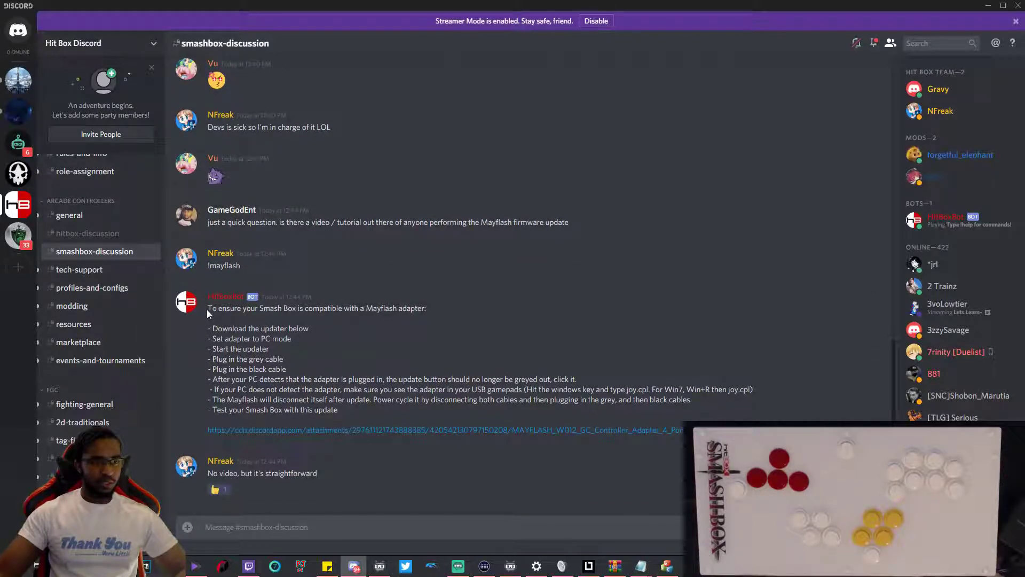
scroll(374, 380, "down", 1)
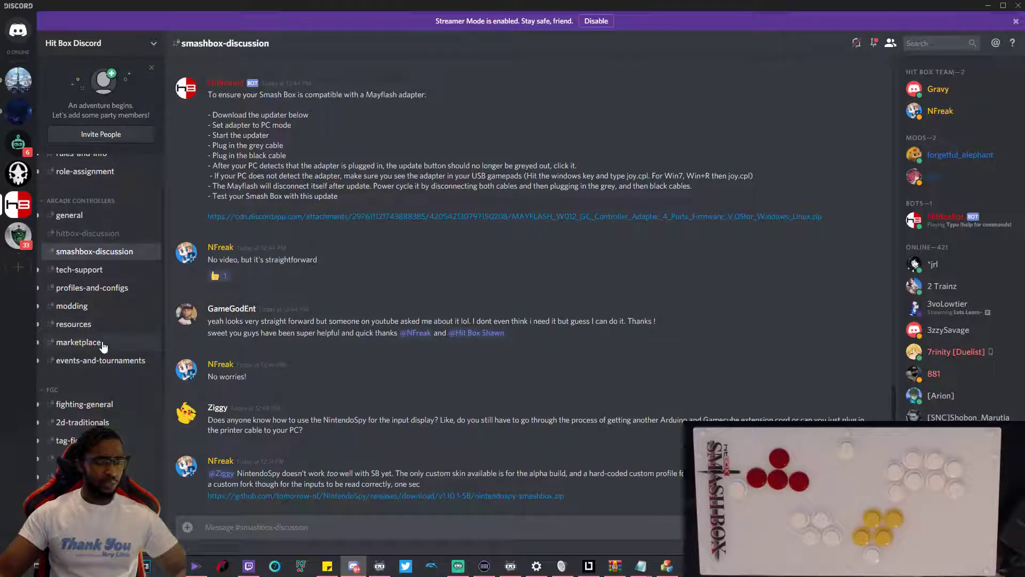
Step: Open the hitbox-discussion channel and scroll up to the Brook Universal Fighting Board reply
left_click(88, 233)
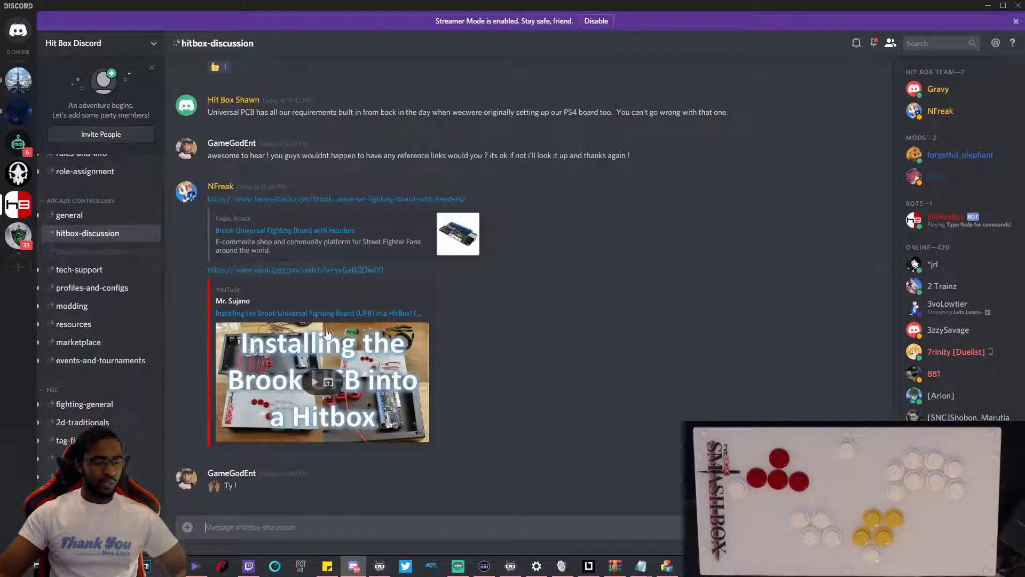
scroll(450, 390, "up", 3)
scroll(450, 390, "up", 1)
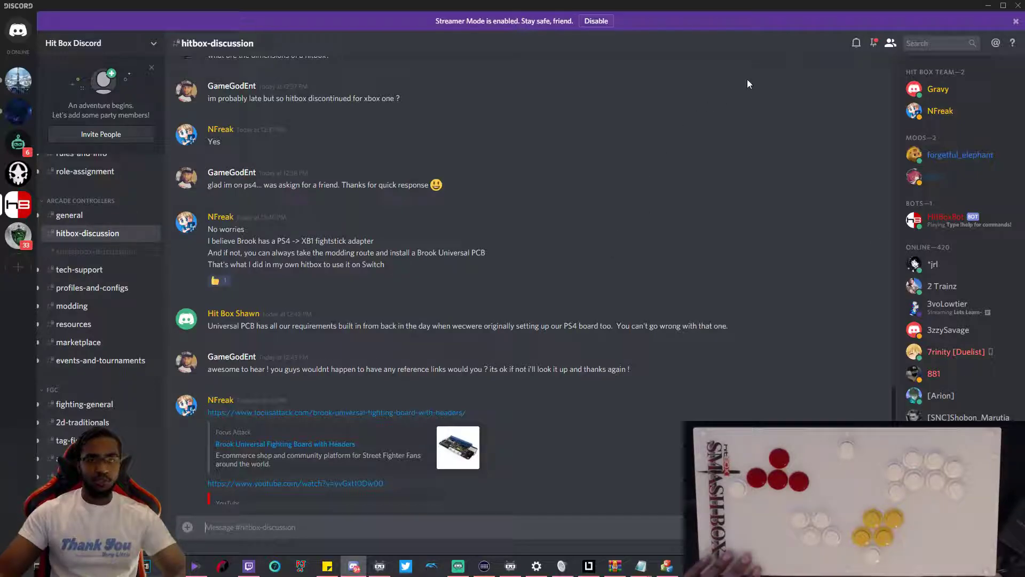
Step: Minimize Discord so the firmware updater showing version 0x05 is back in front
left_click(988, 7)
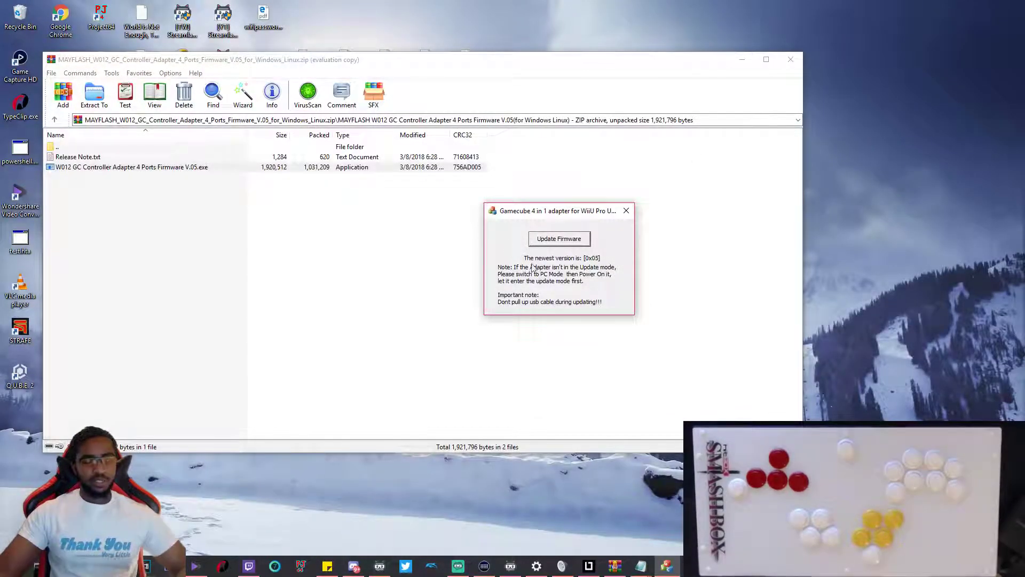